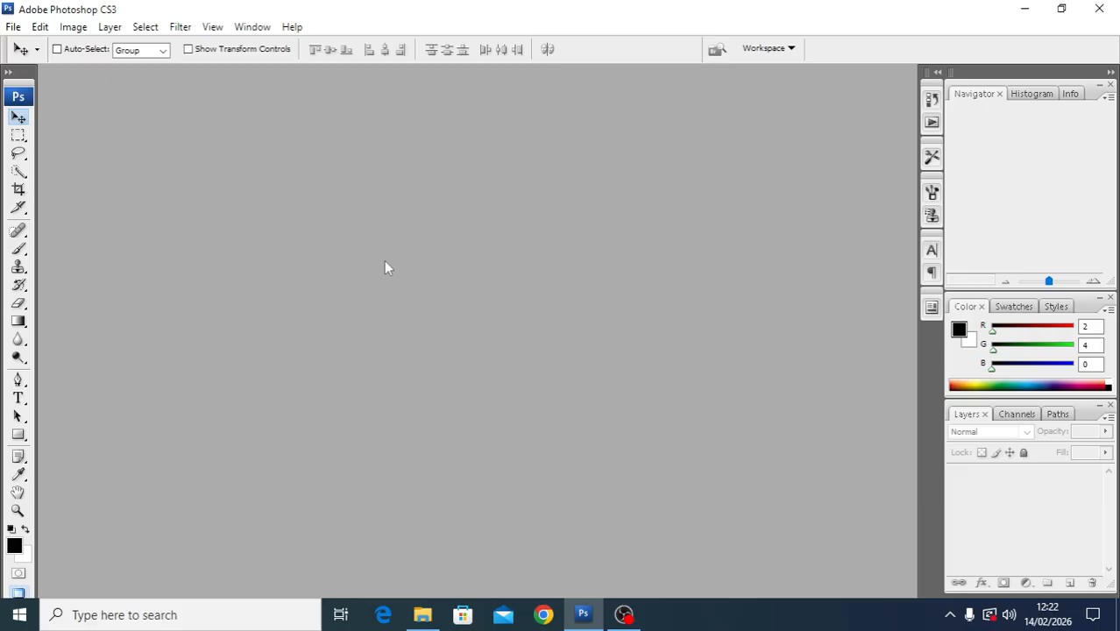
# Open the portrait of the woman in the magenta top from the MY IMAGES folder in Photoshop.
pyautogui.moveTo(423, 604)
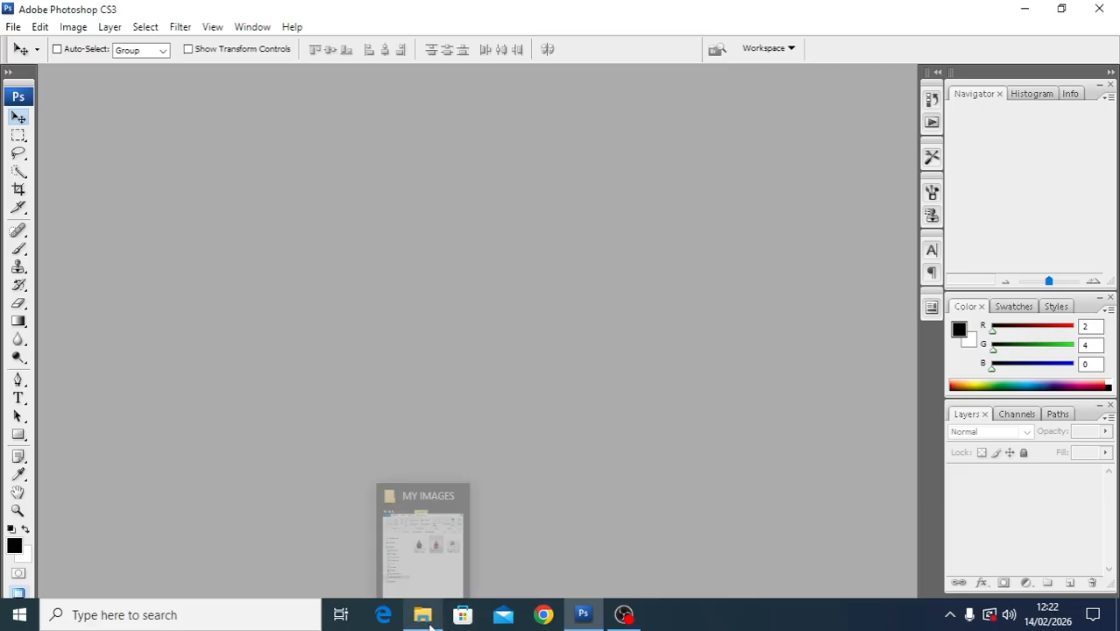
pyautogui.click(419, 572)
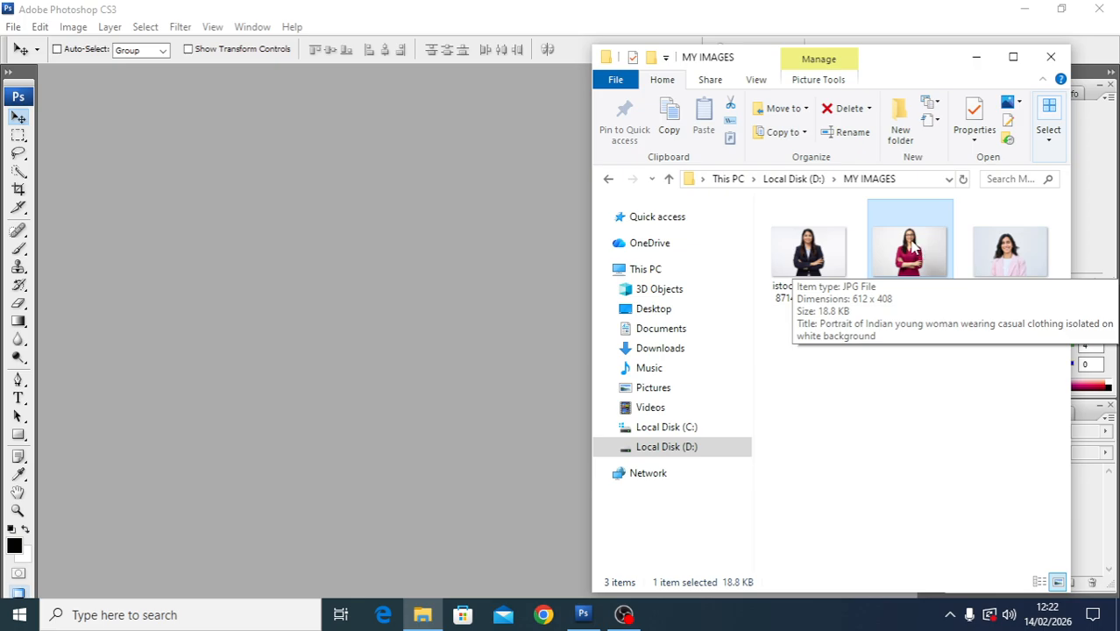
pyautogui.moveTo(902, 252); pyautogui.dragTo(458, 238)
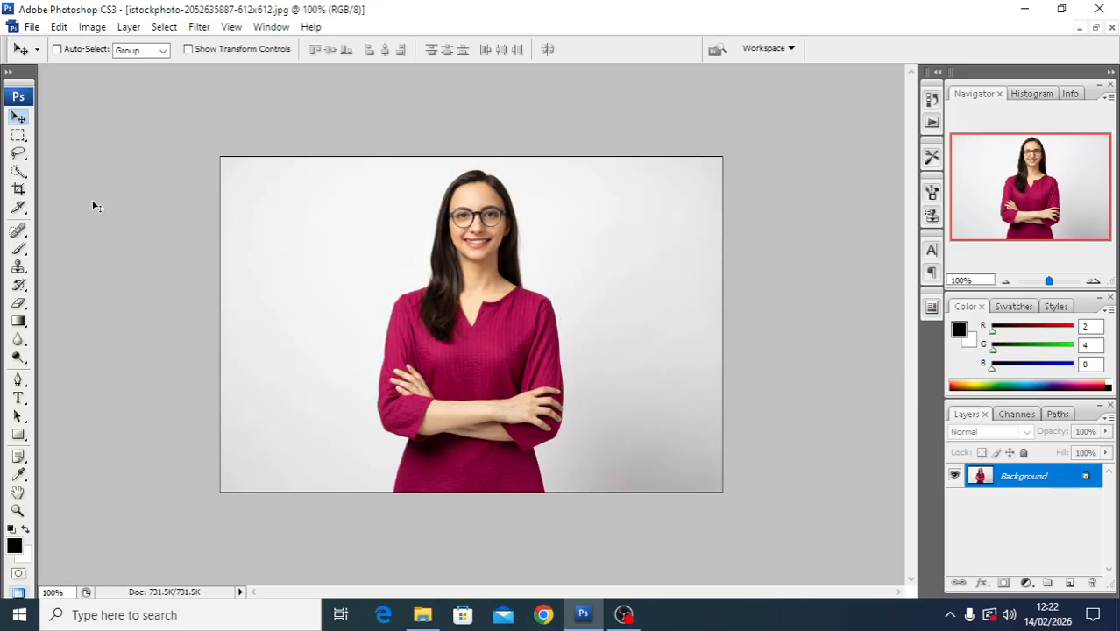
# Set up the Crop tool for a 1.5 in wide by 2 in high crop at 200 pixels/inch.
pyautogui.click(18, 191)
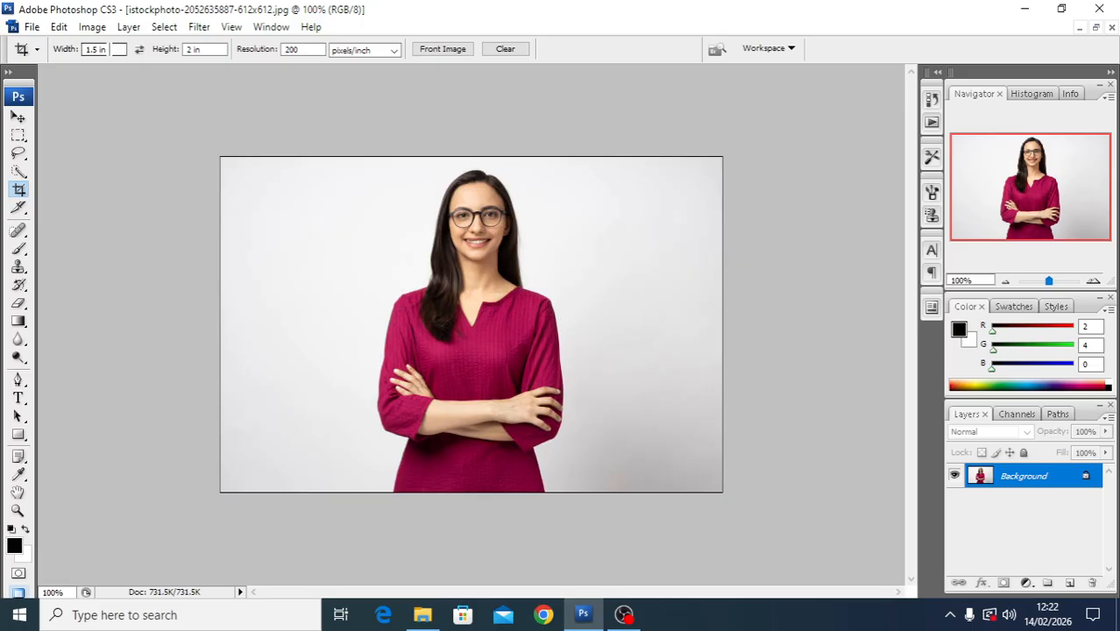
pyautogui.moveTo(109, 50); pyautogui.dragTo(83, 51)
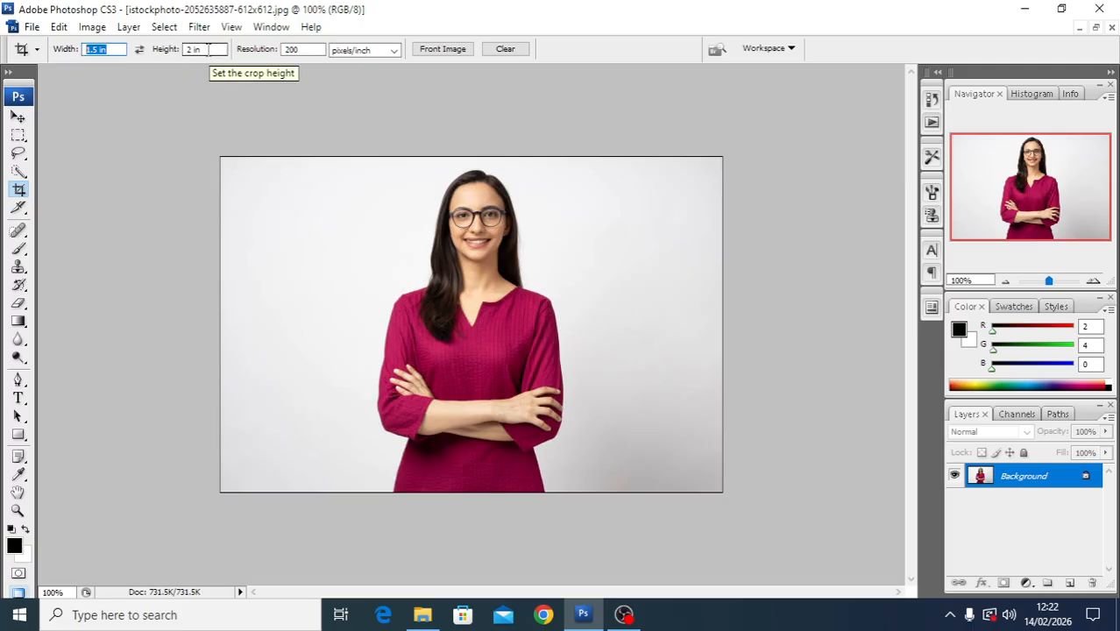
pyautogui.moveTo(208, 50); pyautogui.dragTo(184, 50)
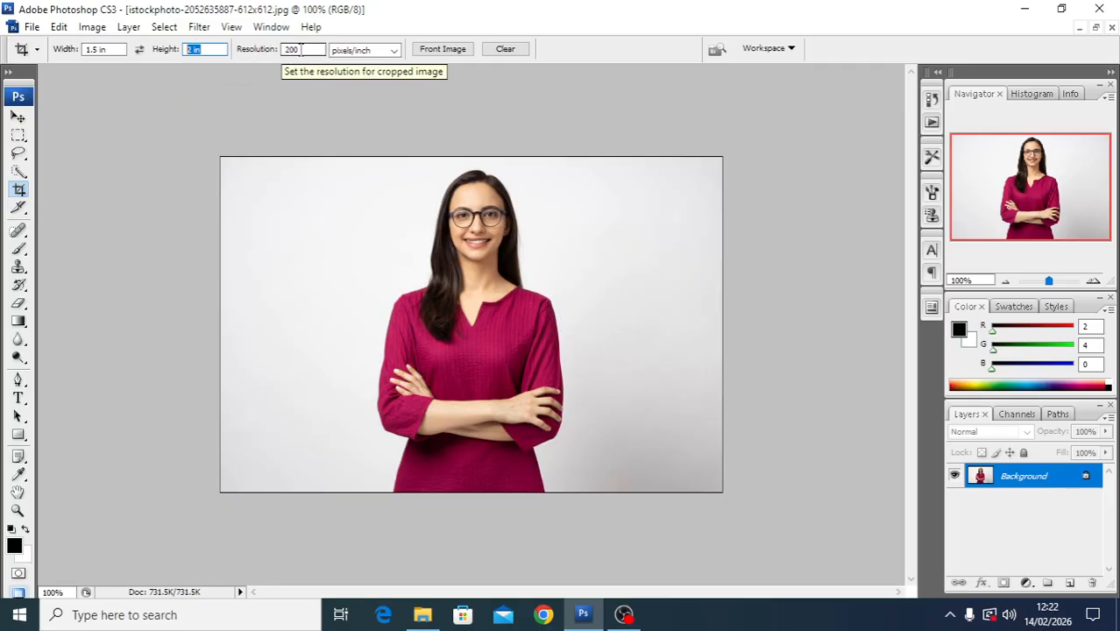
pyautogui.click(394, 50)
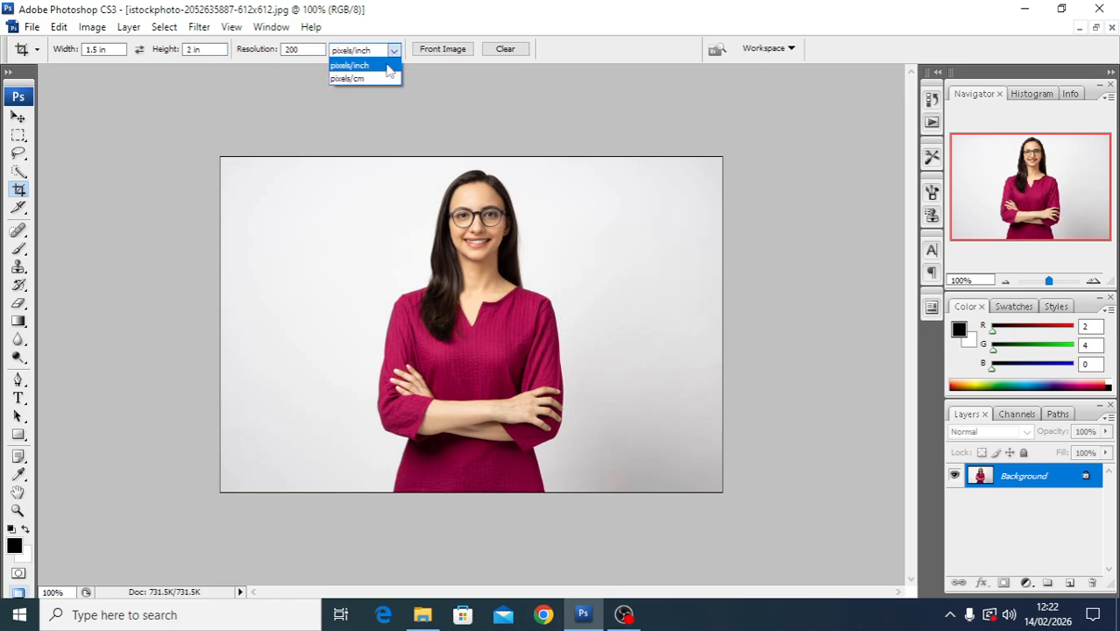
pyautogui.click(382, 66)
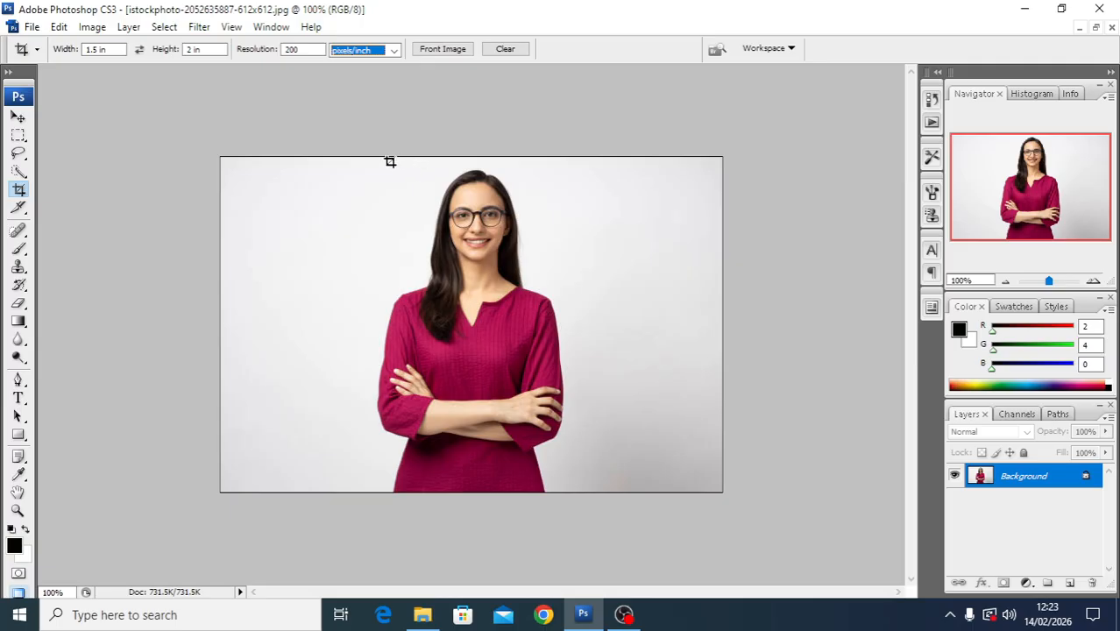
# Crop the portrait to the woman's head and shoulders, shifting the crop frame slightly right to centre her face.
pyautogui.moveTo(390, 159); pyautogui.dragTo(568, 358)
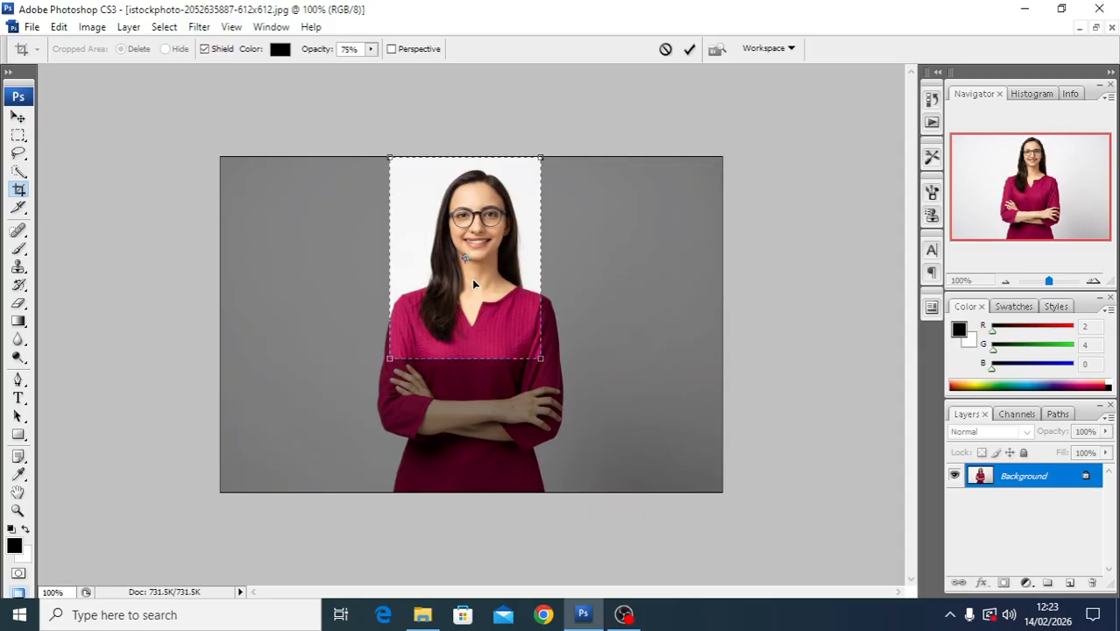
pyautogui.press('Right')
pyautogui.press('Right')
pyautogui.press('Right')
pyautogui.press('Right')
pyautogui.press('Right')
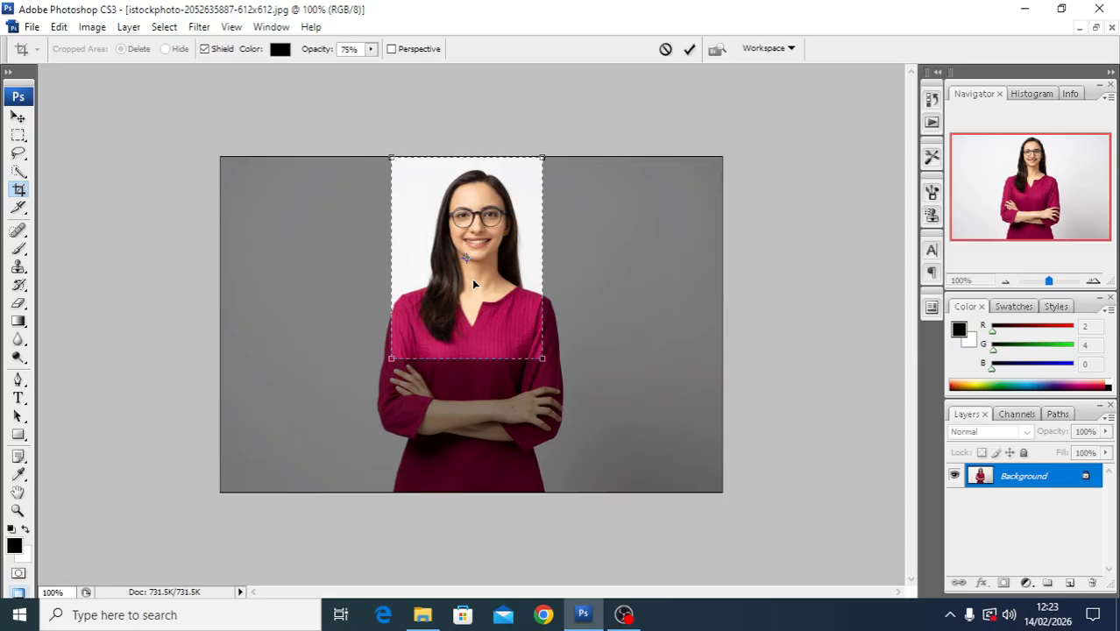
pyautogui.press('Right')
pyautogui.press('Right')
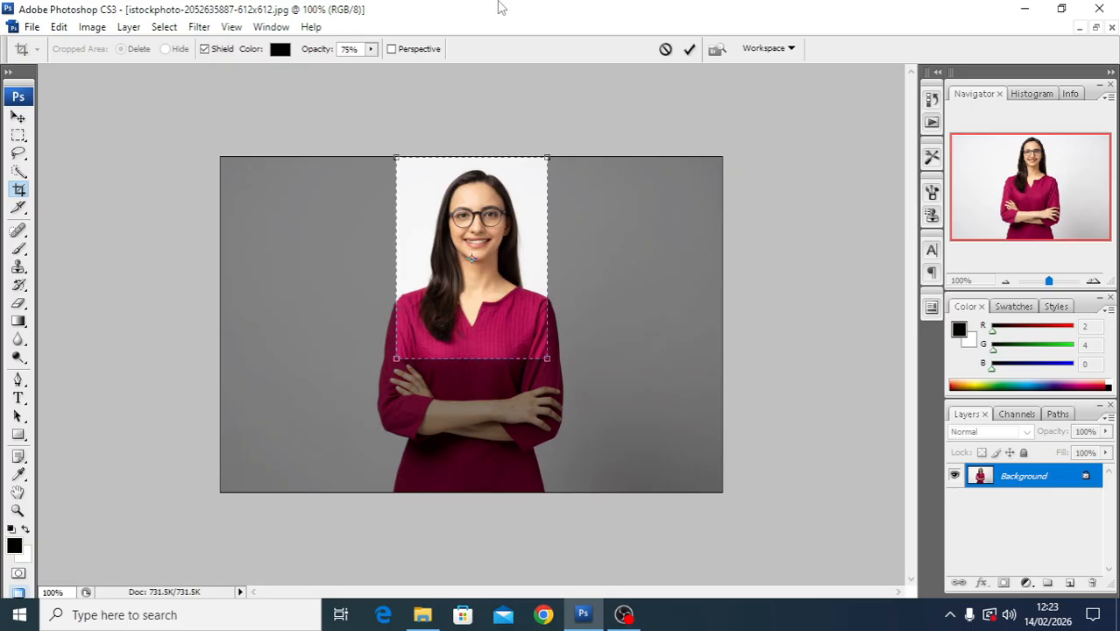
pyautogui.click(690, 49)
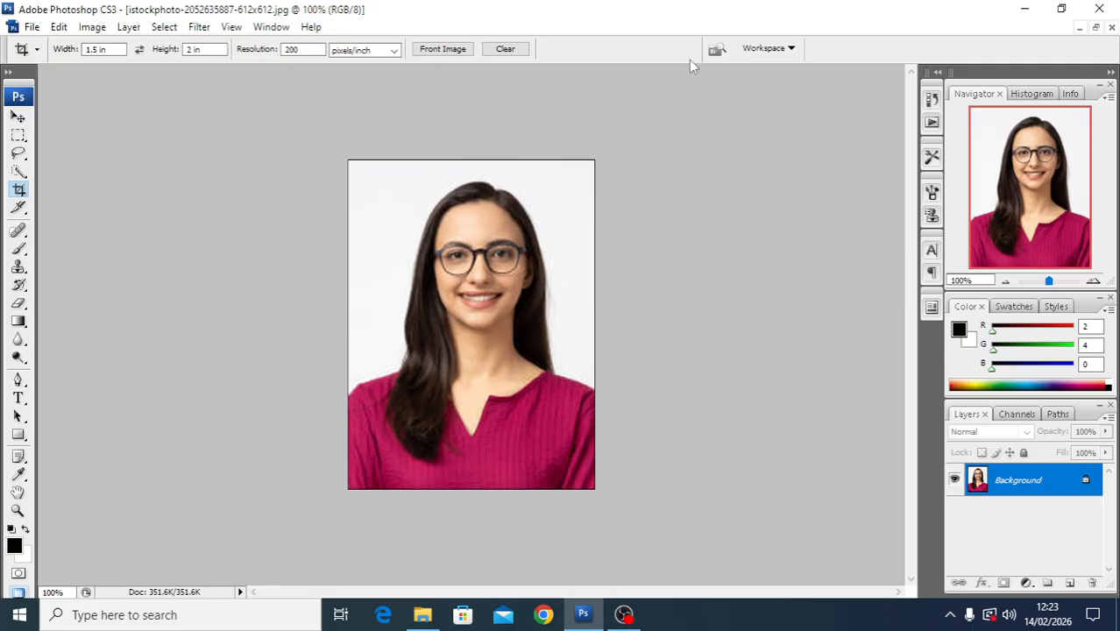
# Convert the Background into a regular layer and scale it about its centre to about 94.7% width and 95.5% height.
pyautogui.doubleClick(1084, 484)
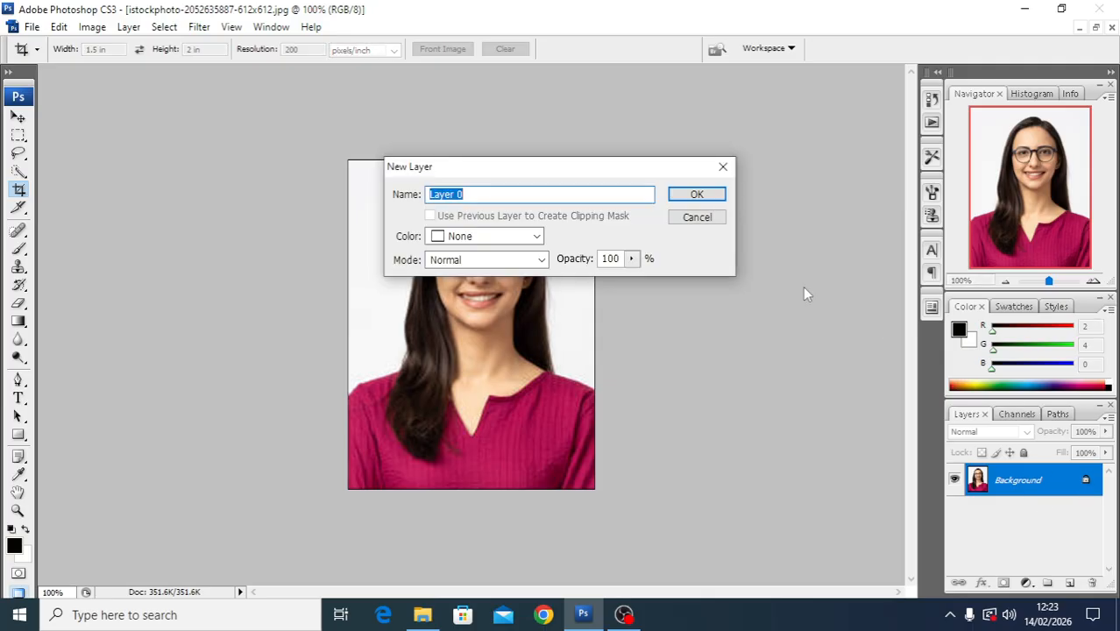
pyautogui.click(694, 194)
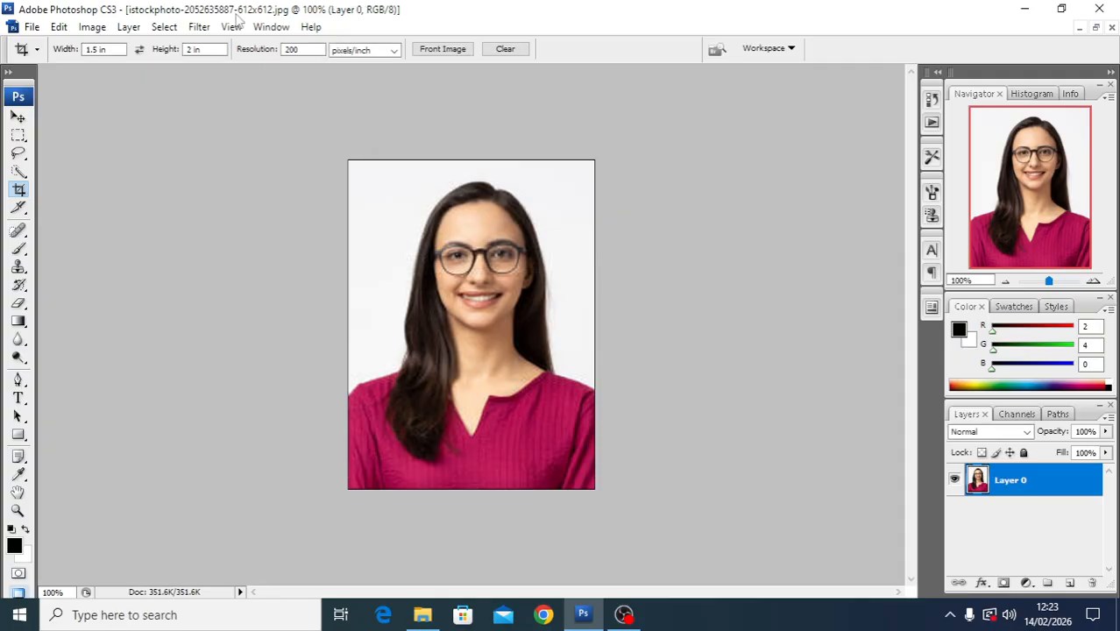
pyautogui.click(58, 29)
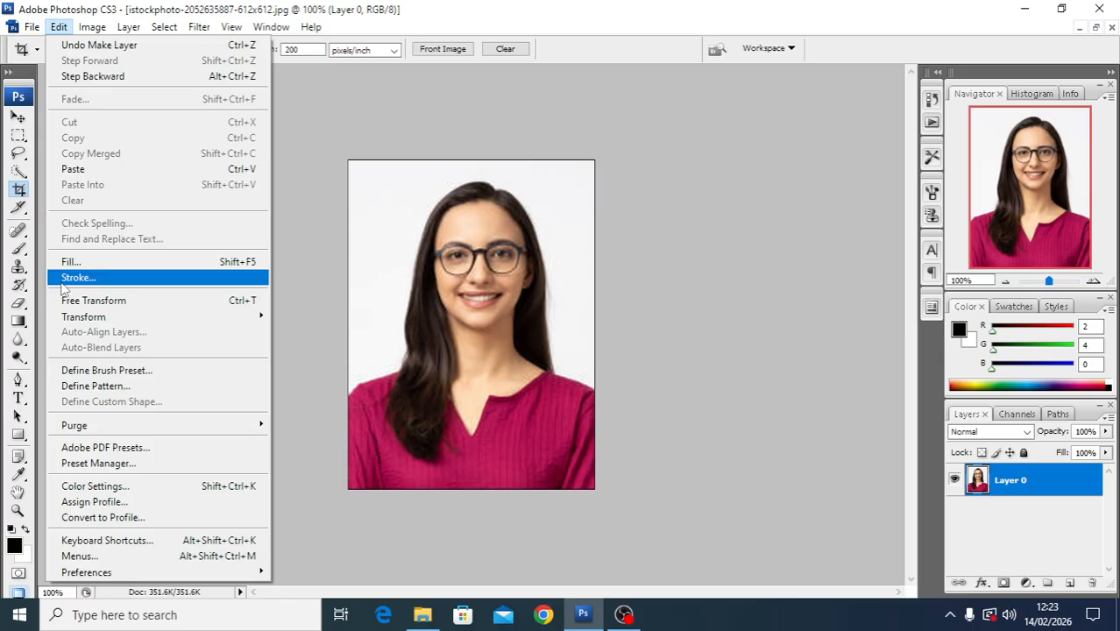
pyautogui.click(293, 169)
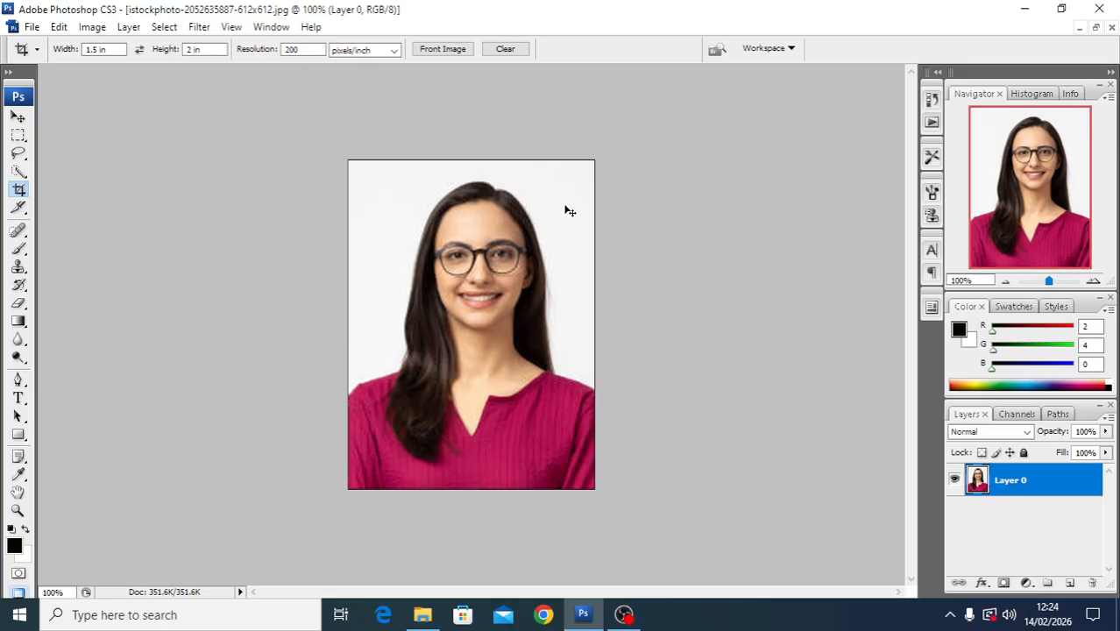
pyautogui.hotkey('ctrl', 't')
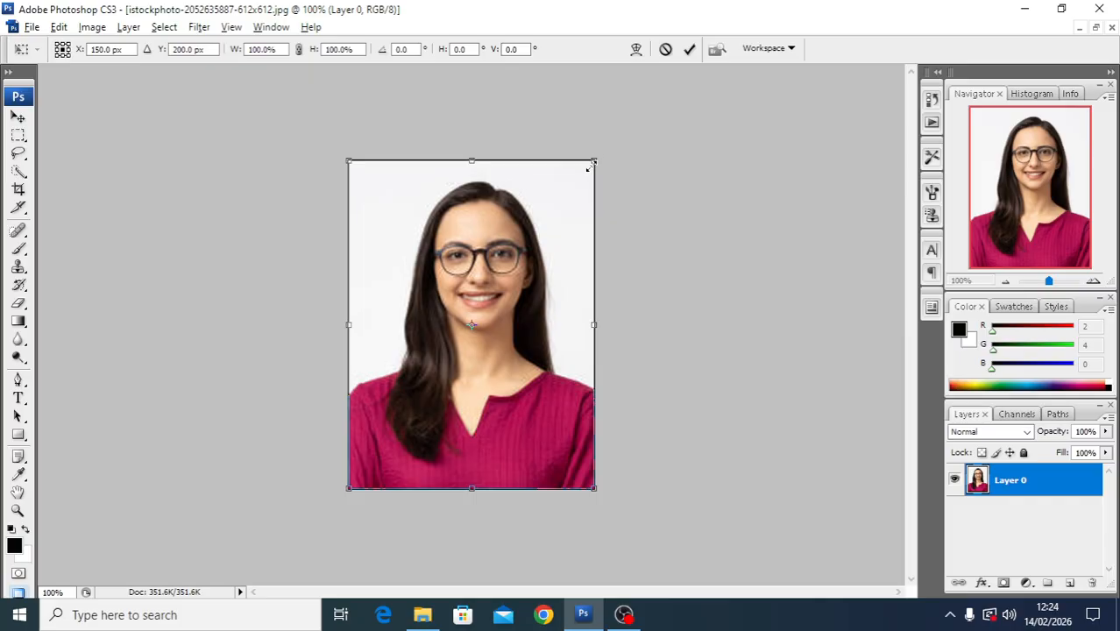
pyautogui.moveTo(588, 167); pyautogui.dragTo(588, 169)
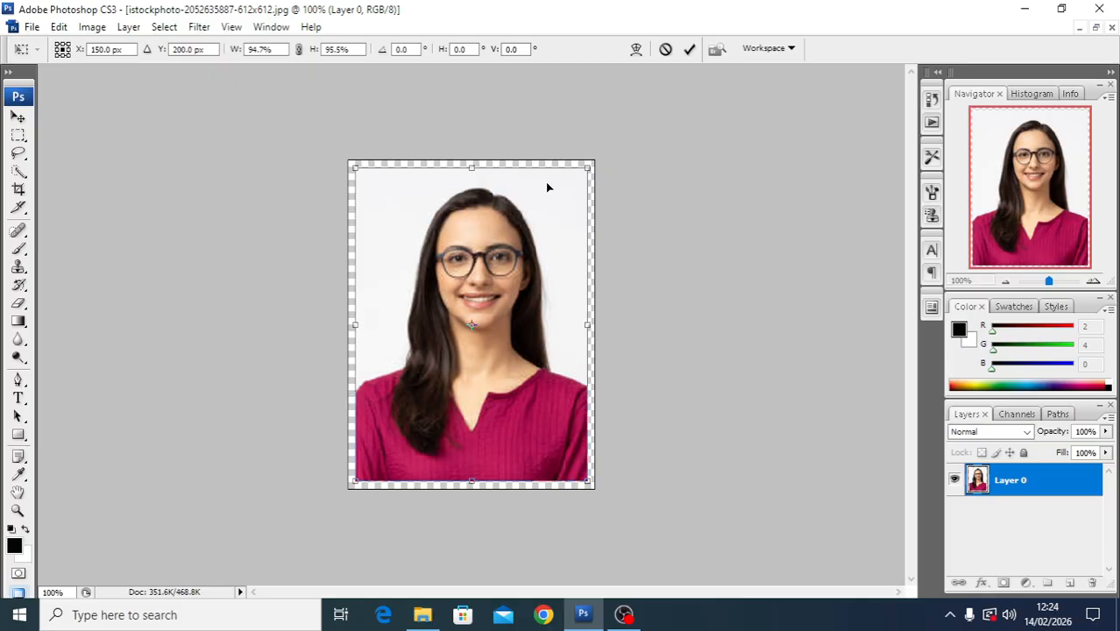
pyautogui.click(691, 52)
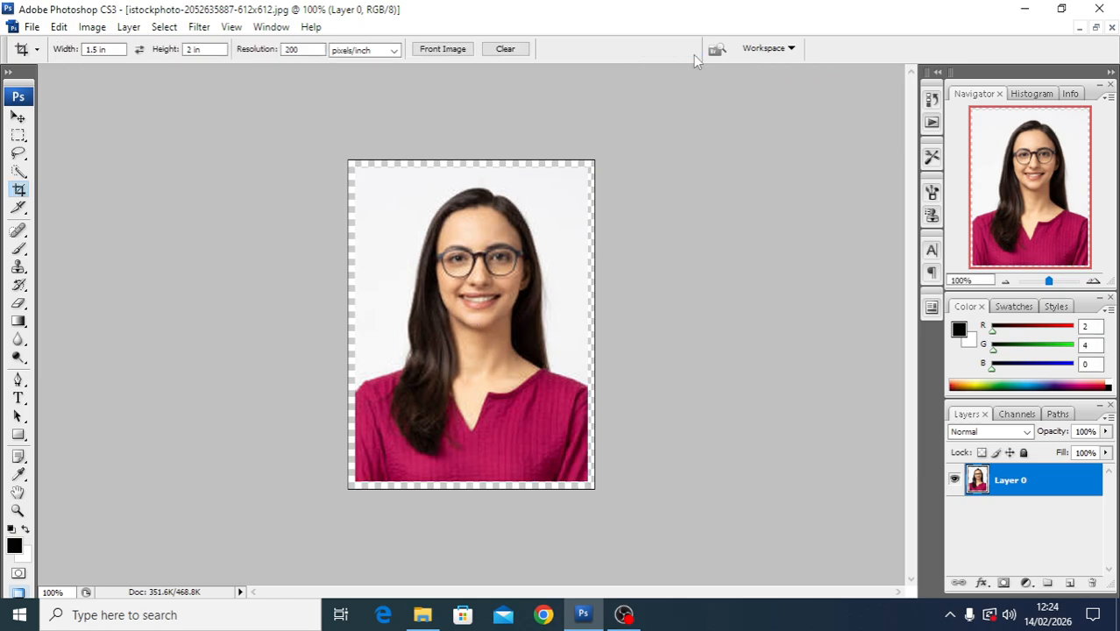
# Add a 5 px near-black (#030601) stroke inside the edges of the photo layer, with normal blending at 100% opacity.
pyautogui.click(59, 28)
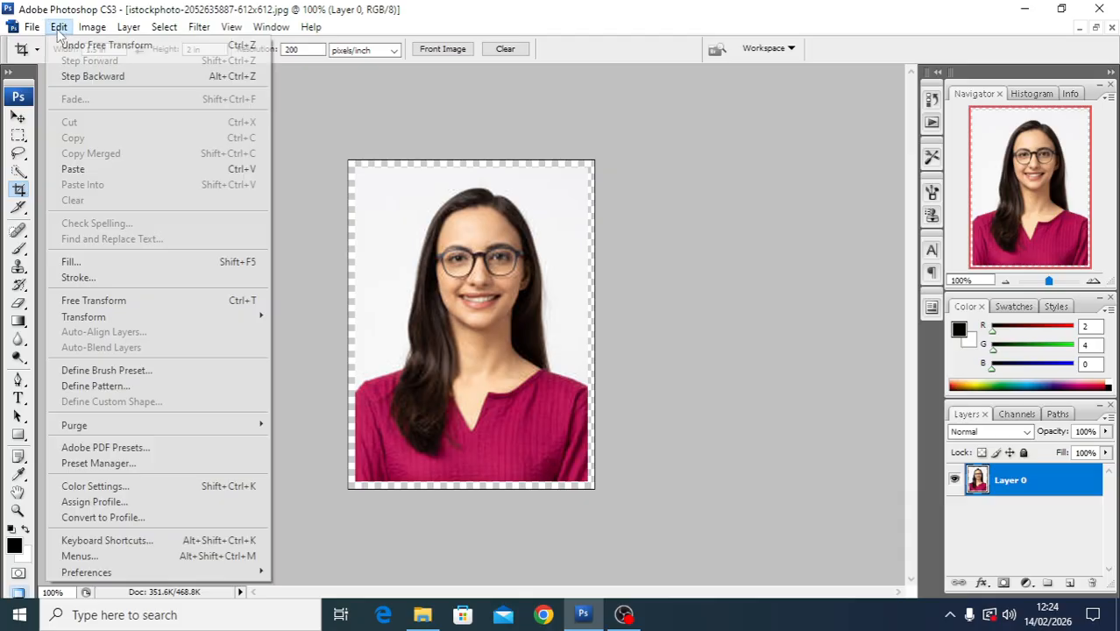
pyautogui.click(70, 278)
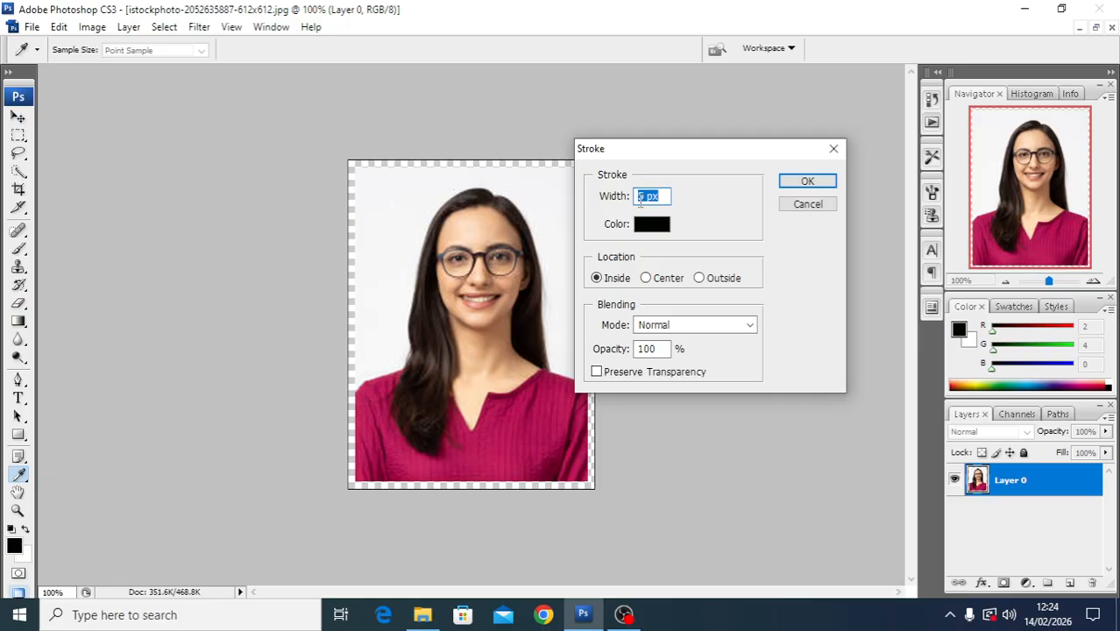
pyautogui.moveTo(663, 156); pyautogui.dragTo(710, 188)
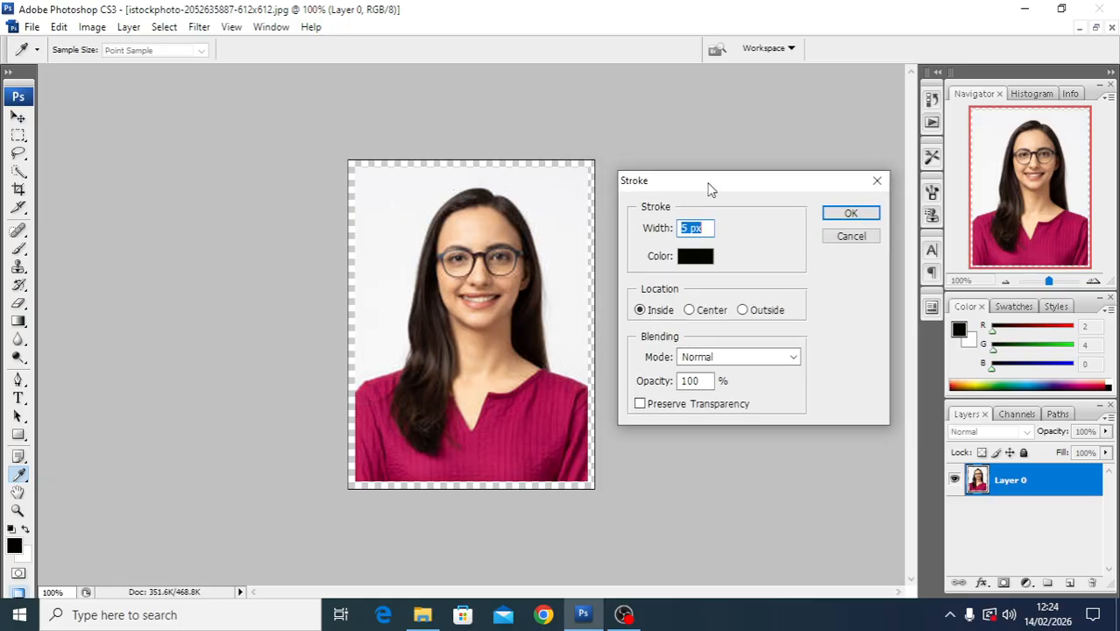
pyautogui.click(688, 226)
pyautogui.doubleClick(684, 228)
pyautogui.write('5')
pyautogui.click(694, 256)
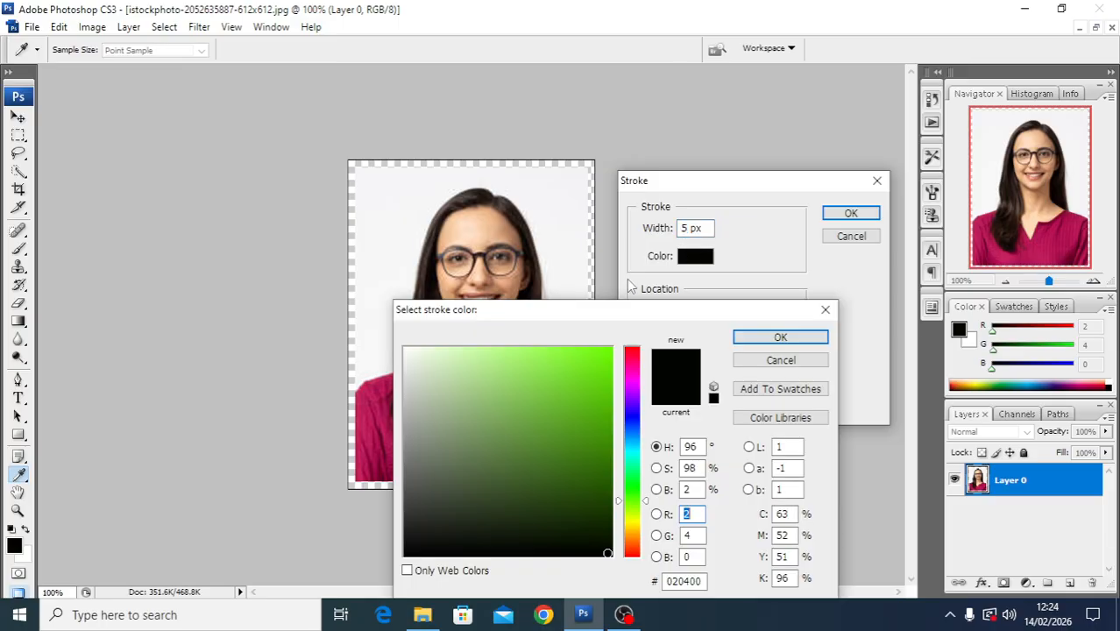
pyautogui.moveTo(619, 301)
pyautogui.mouseDown()
pyautogui.moveTo(709, 257)
pyautogui.moveTo(711, 277)
pyautogui.mouseUp()
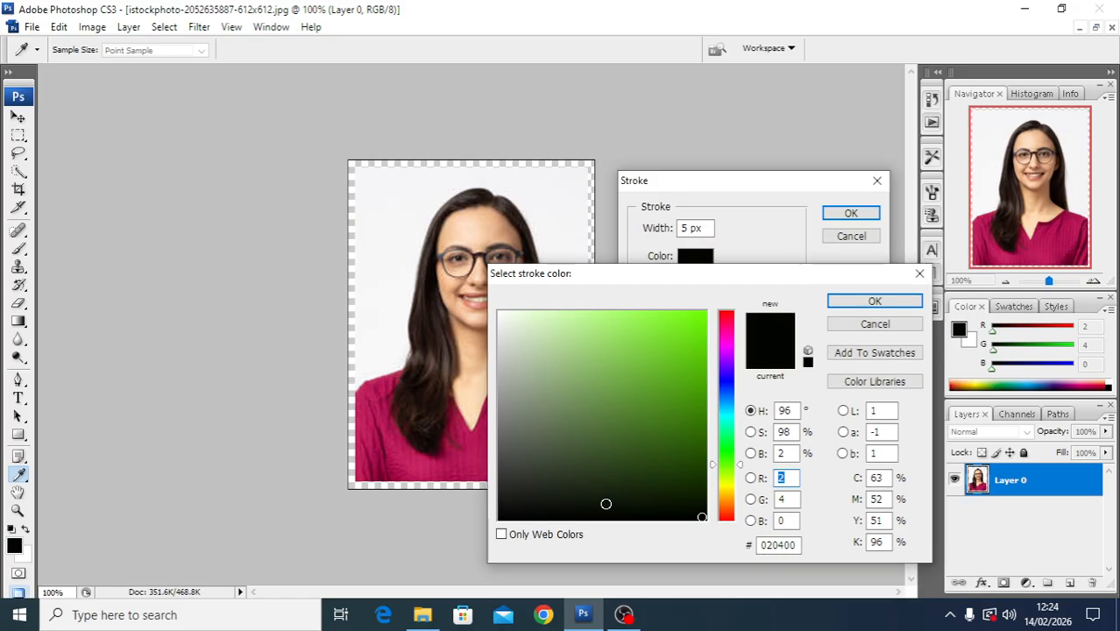
pyautogui.click(666, 516)
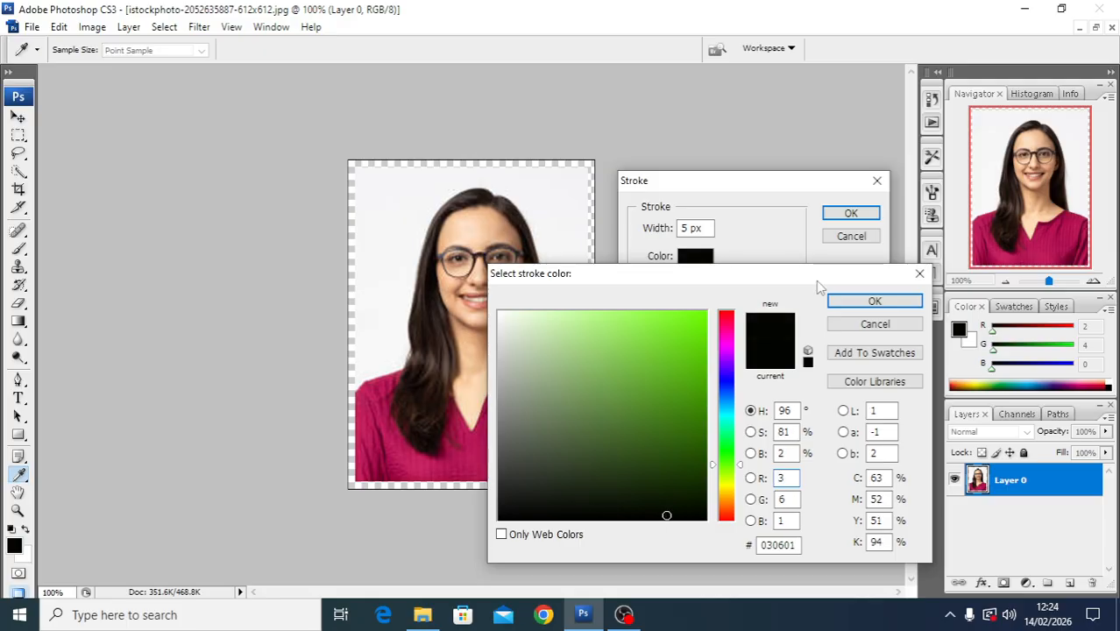
pyautogui.click(843, 300)
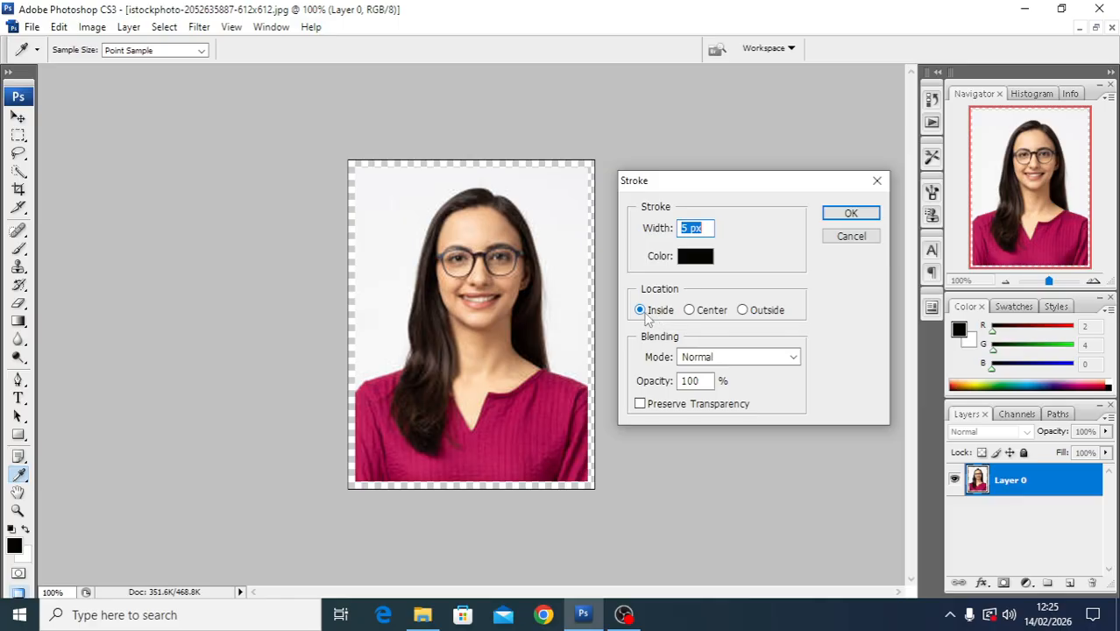
pyautogui.click(847, 216)
pyautogui.press('c')
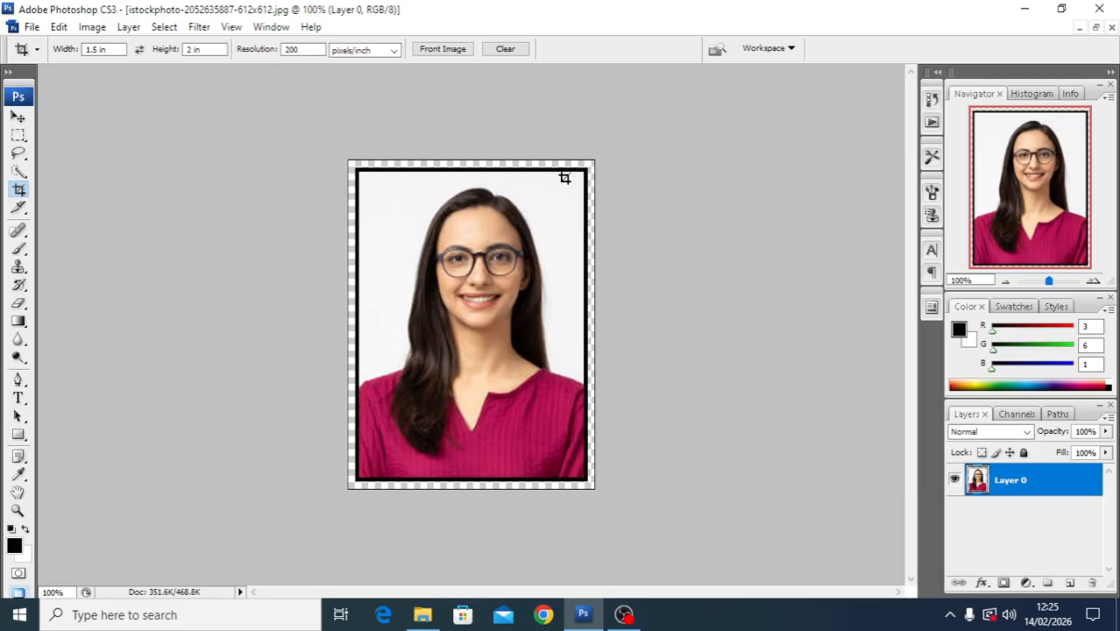
# Define the bordered photo as a pattern named "fredo".
pyautogui.click(58, 29)
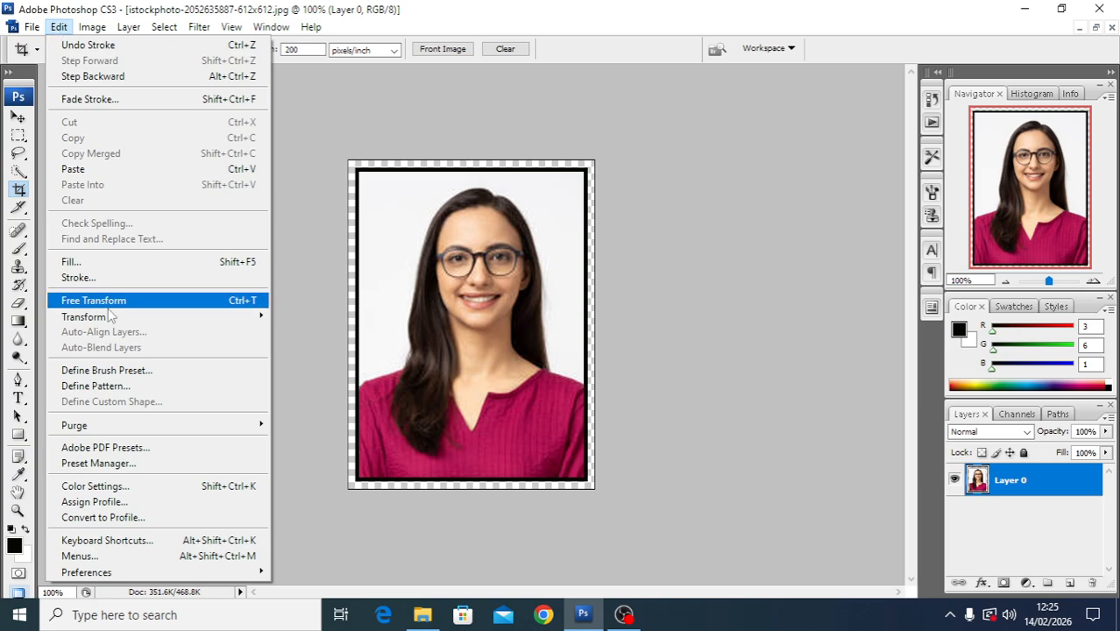
pyautogui.click(92, 387)
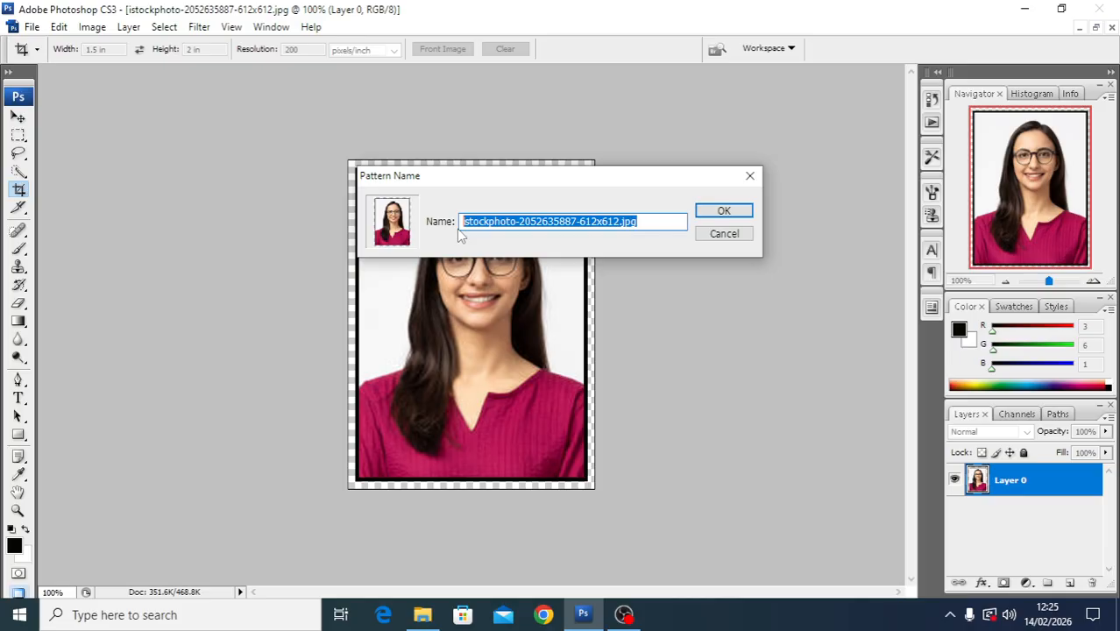
pyautogui.write('ff')
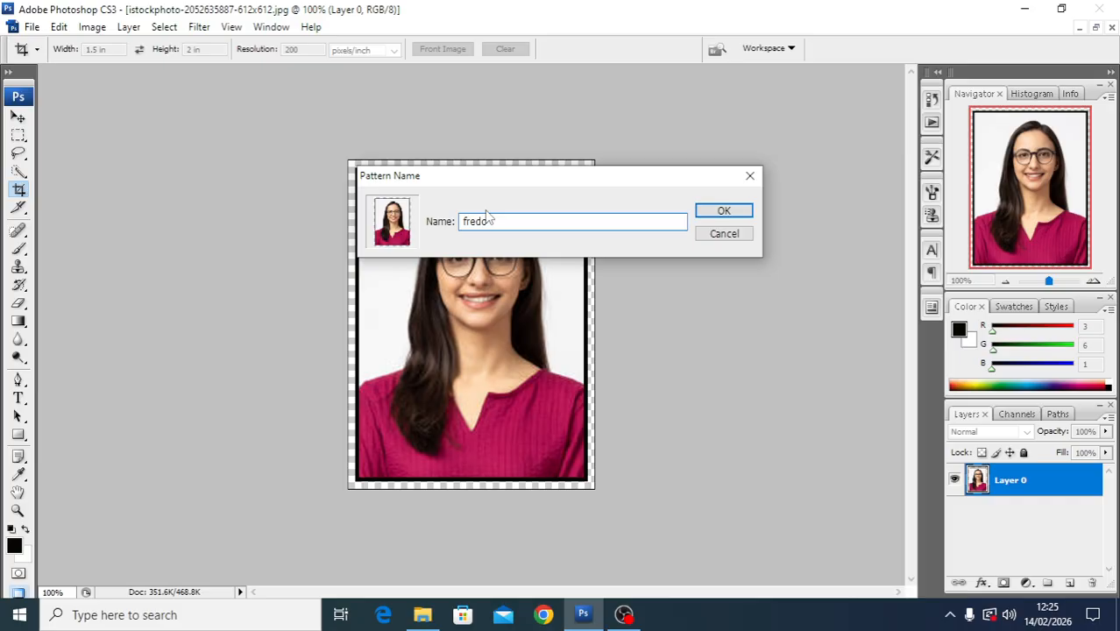
pyautogui.click(720, 208)
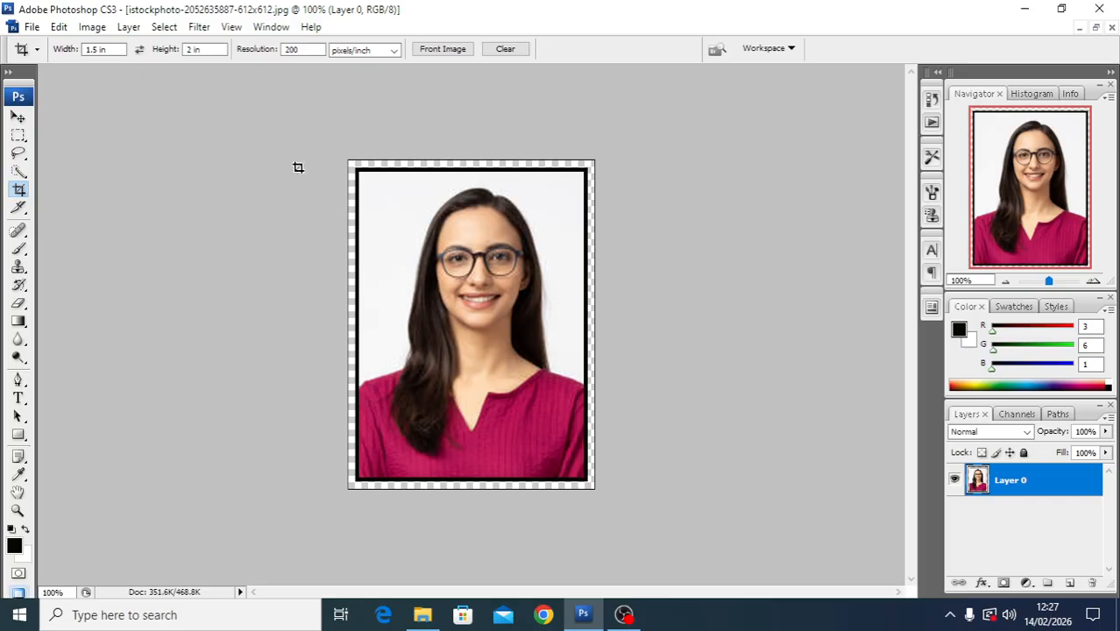
# Start a new document and set its width to 1200 pixels.
pyautogui.click(31, 28)
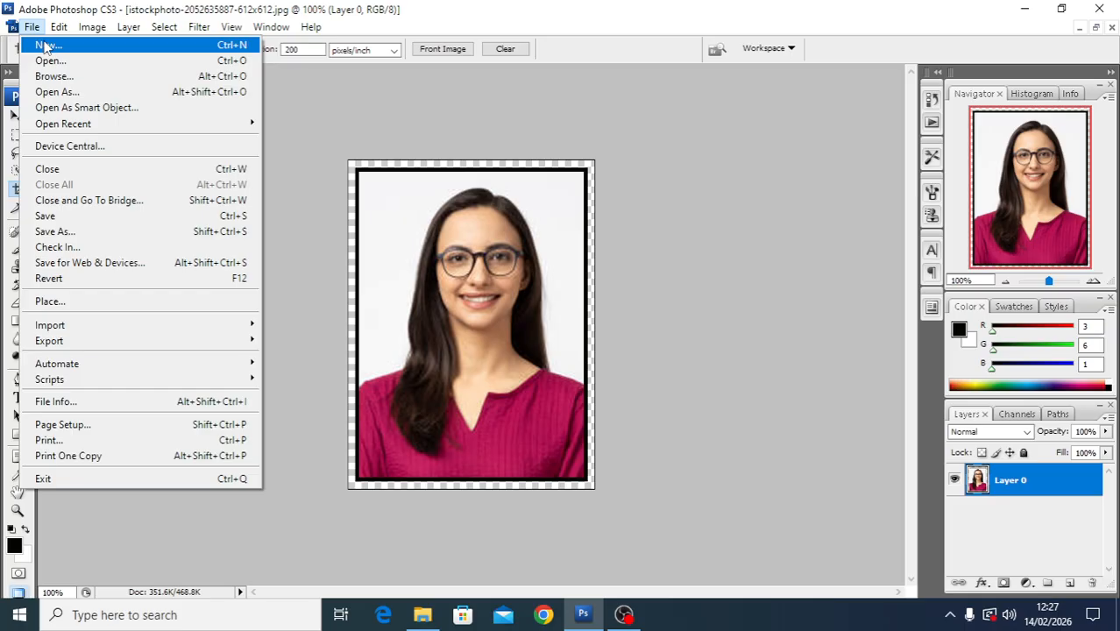
pyautogui.click(218, 47)
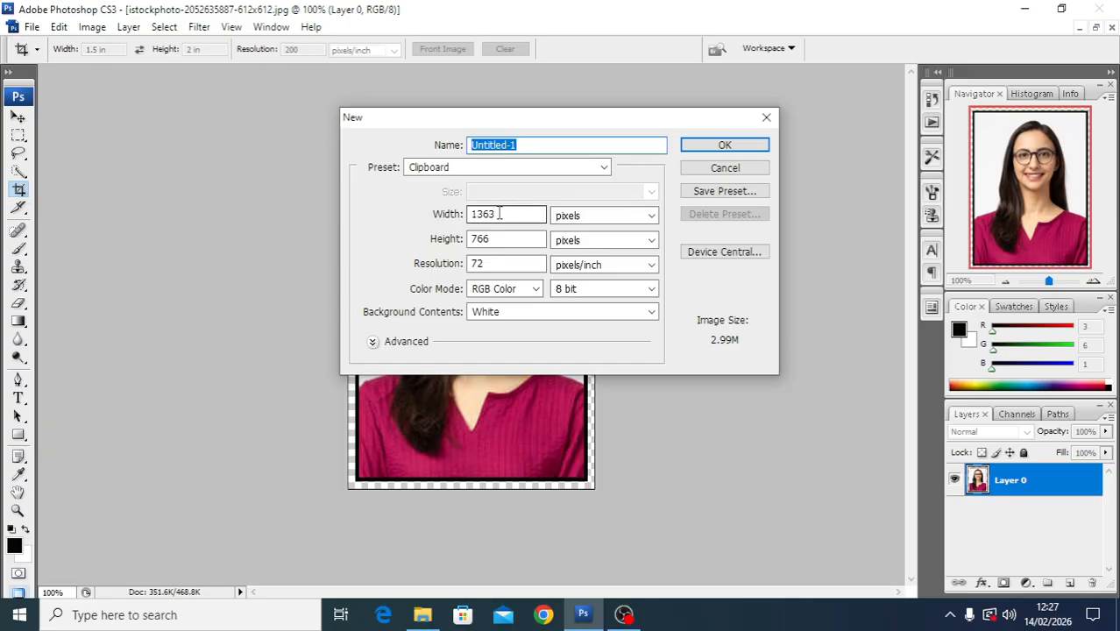
pyautogui.moveTo(498, 213); pyautogui.dragTo(468, 214)
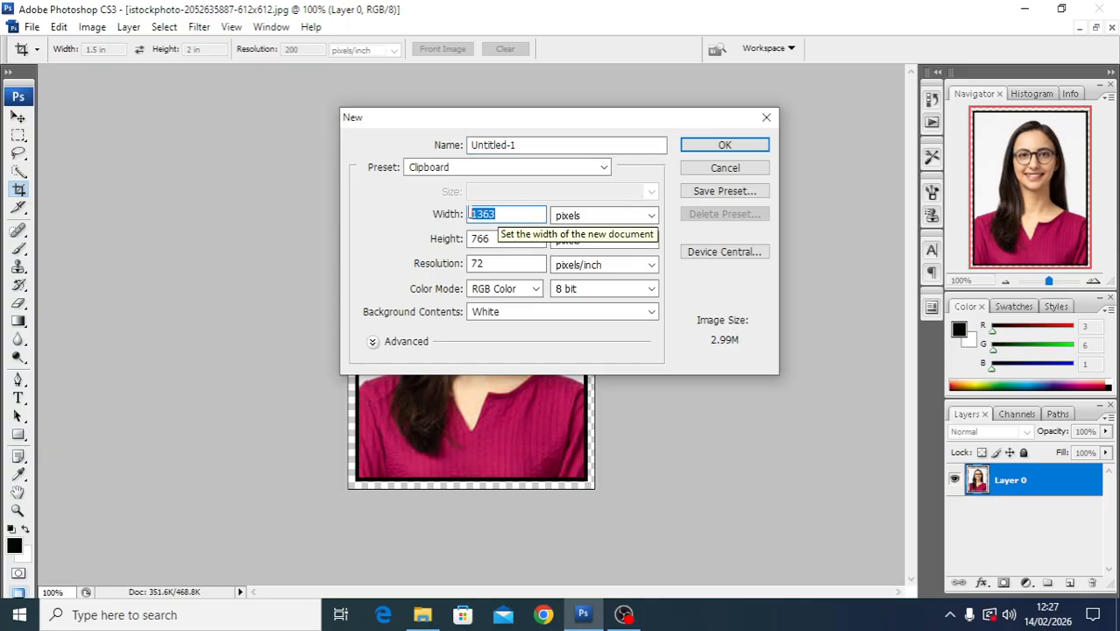
pyautogui.click(651, 216)
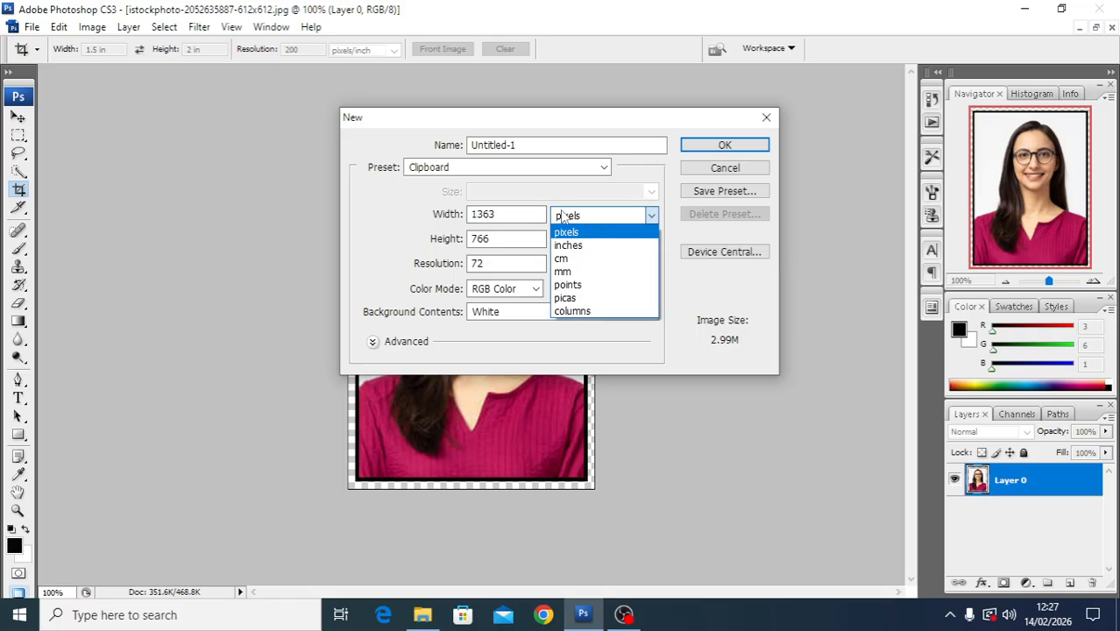
pyautogui.click(503, 215)
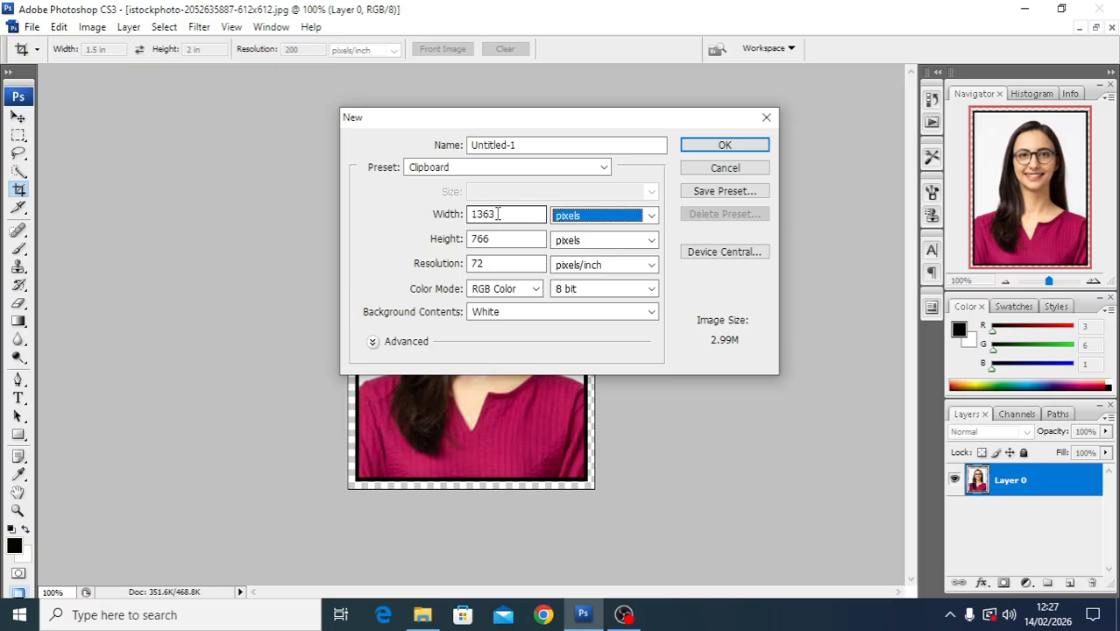
pyautogui.press('BackSpace')
pyautogui.moveTo(499, 215); pyautogui.dragTo(447, 216)
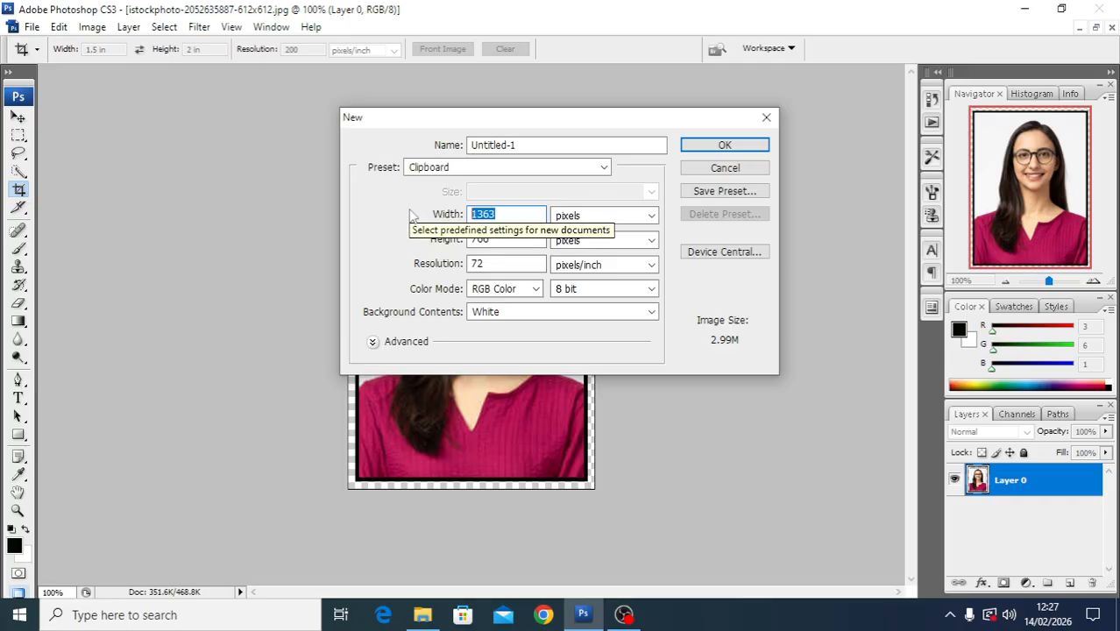
pyautogui.write('1')
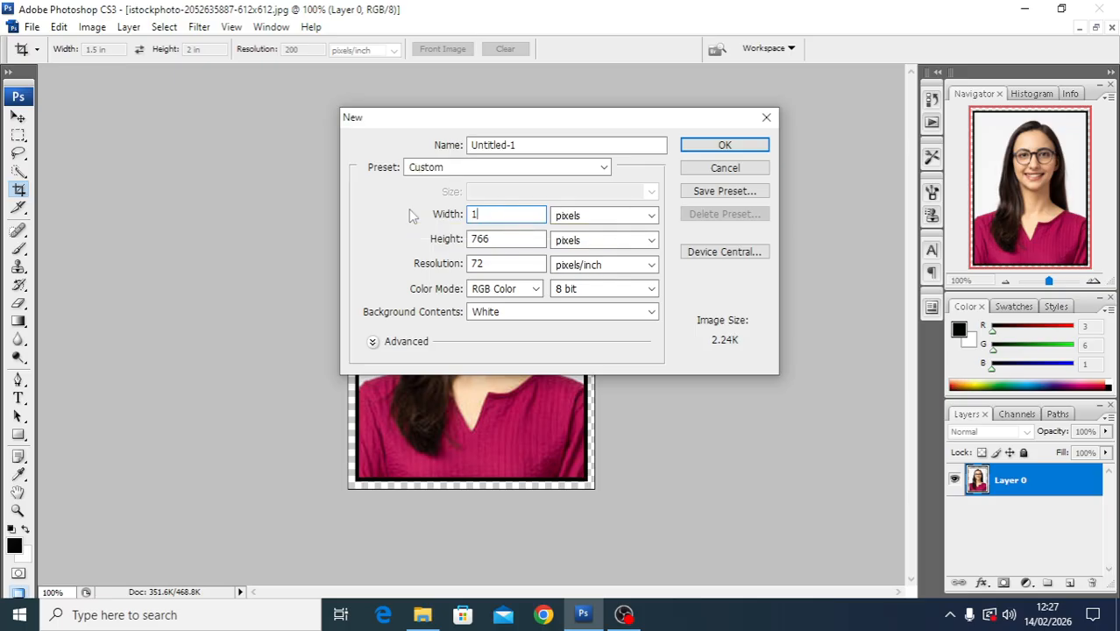
pyautogui.write('200')
# Set the new document's height to 800 pixels and its resolution to 300 pixels/inch, and create it.
pyautogui.doubleClick(491, 238)
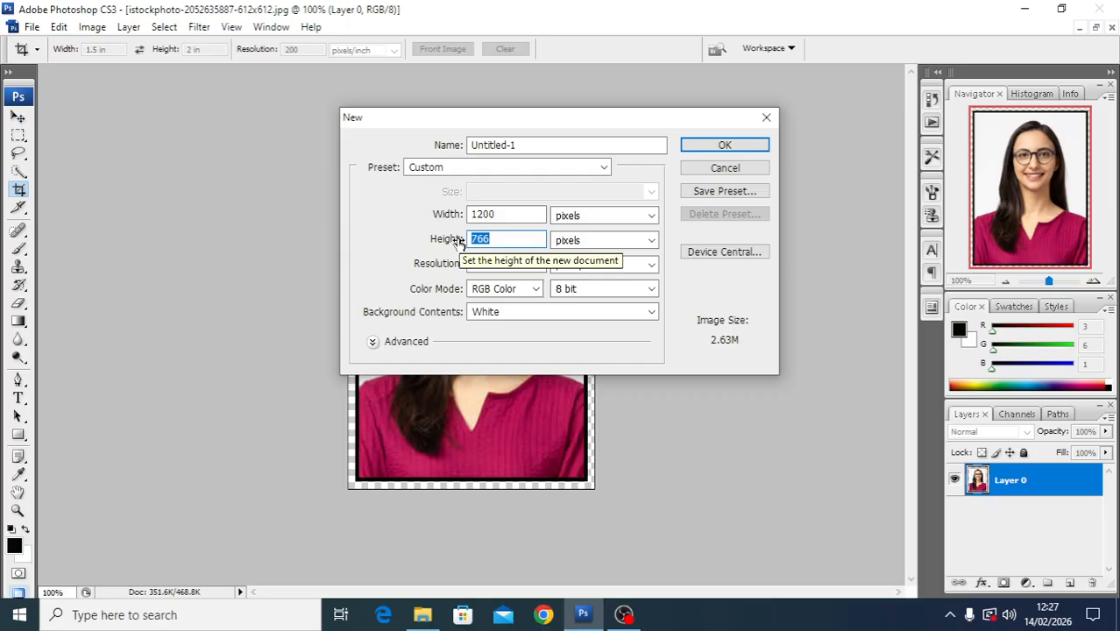
pyautogui.write('8')
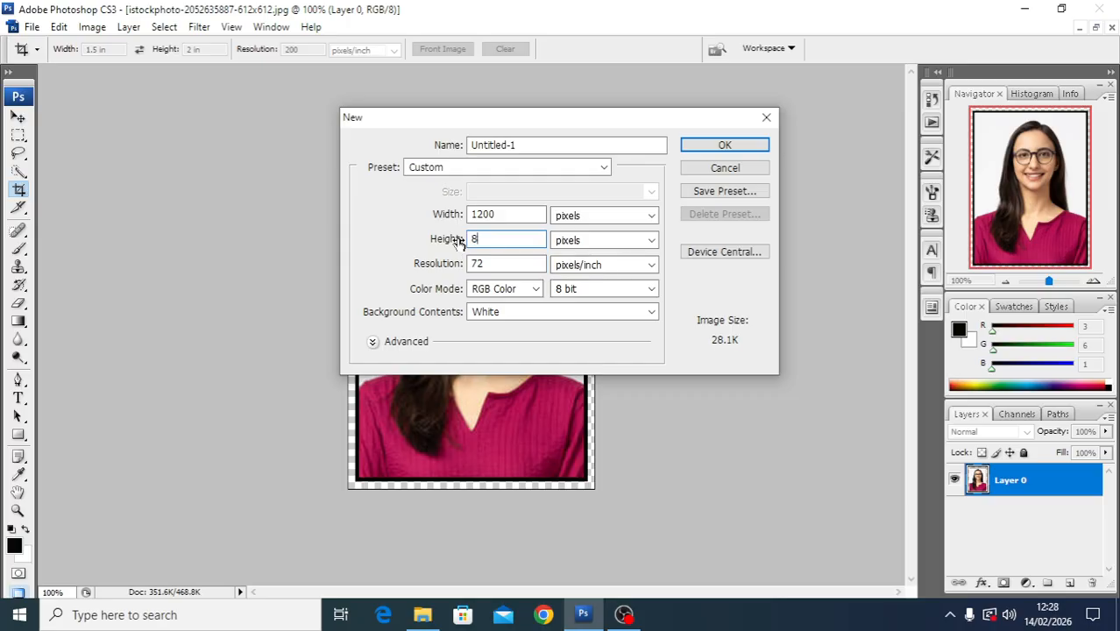
pyautogui.write('00')
pyautogui.press('Tab')
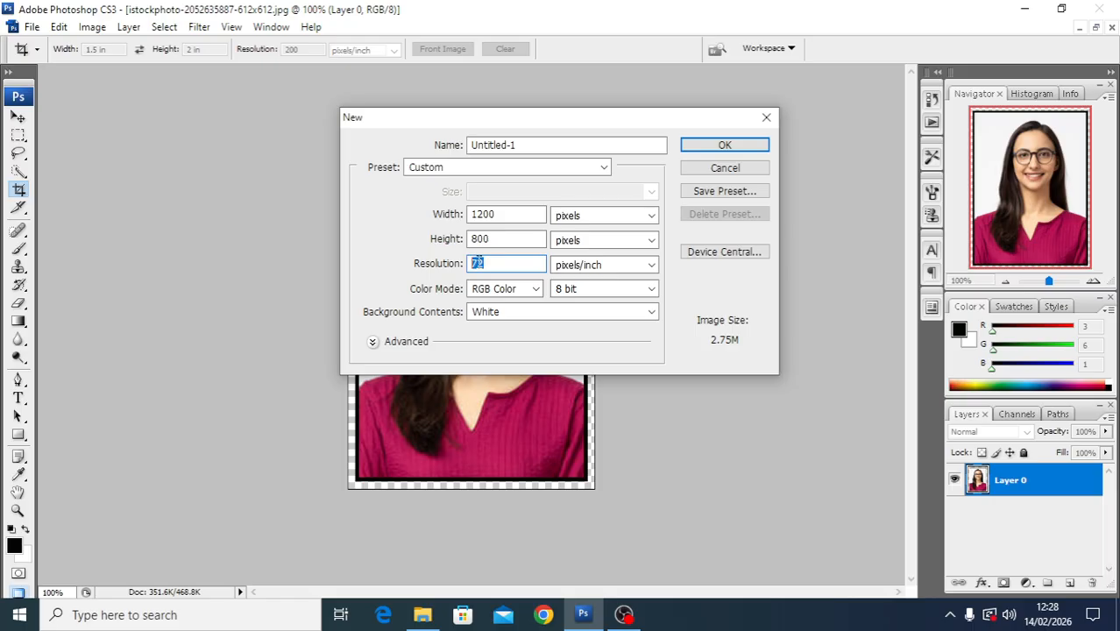
pyautogui.write('300')
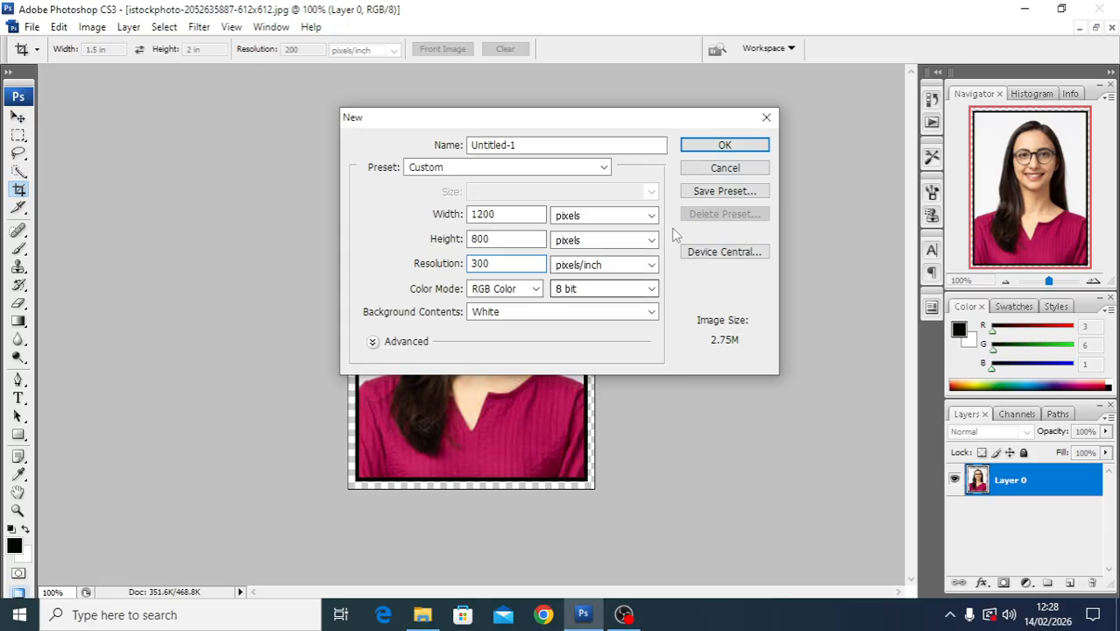
pyautogui.click(702, 148)
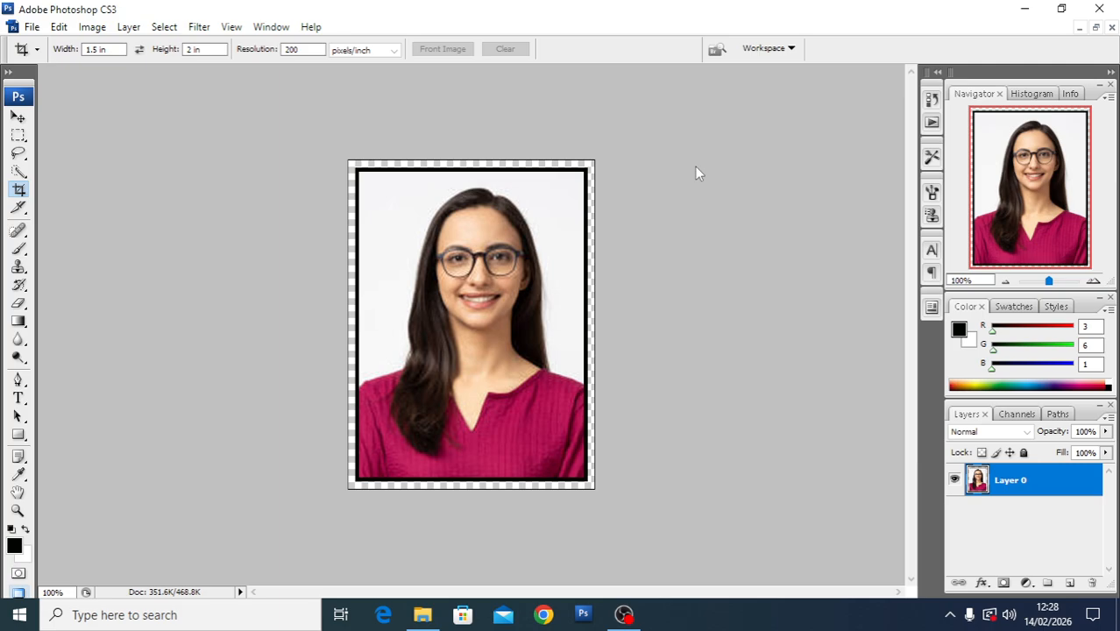
pyautogui.press('Return')
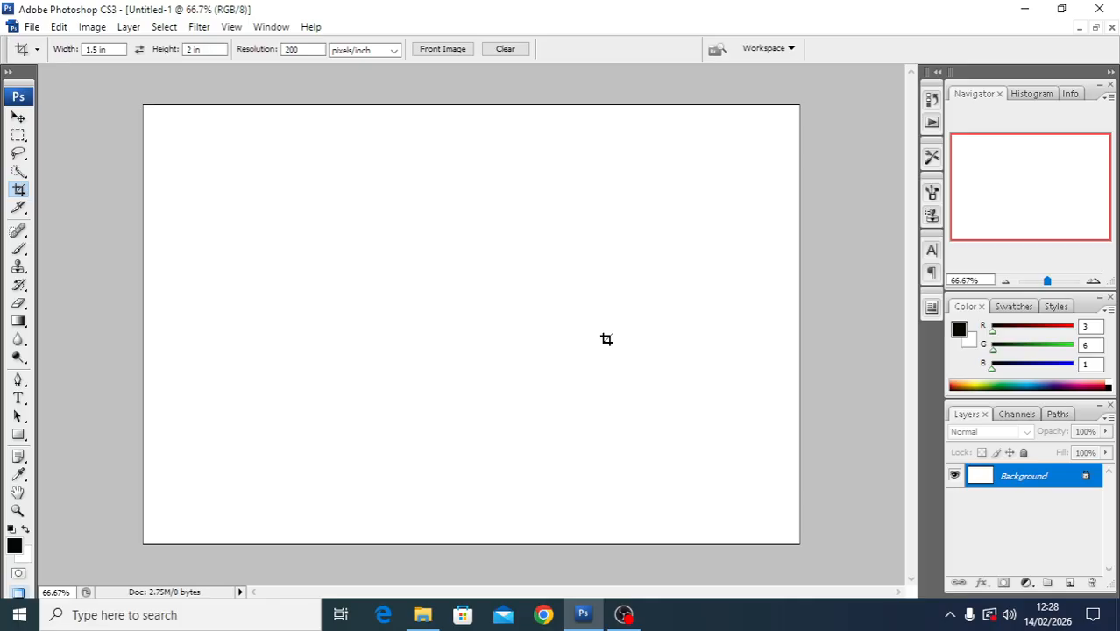
# Fill the blank Background with the bordered portrait pattern, using Normal blending at 100% opacity.
pyautogui.click(58, 28)
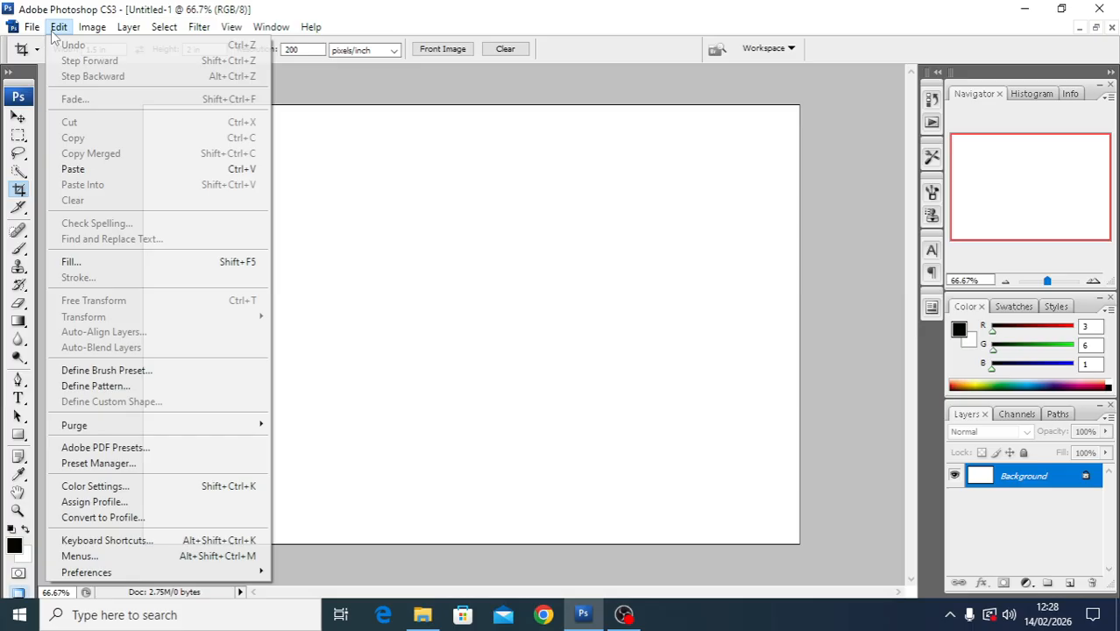
pyautogui.click(71, 261)
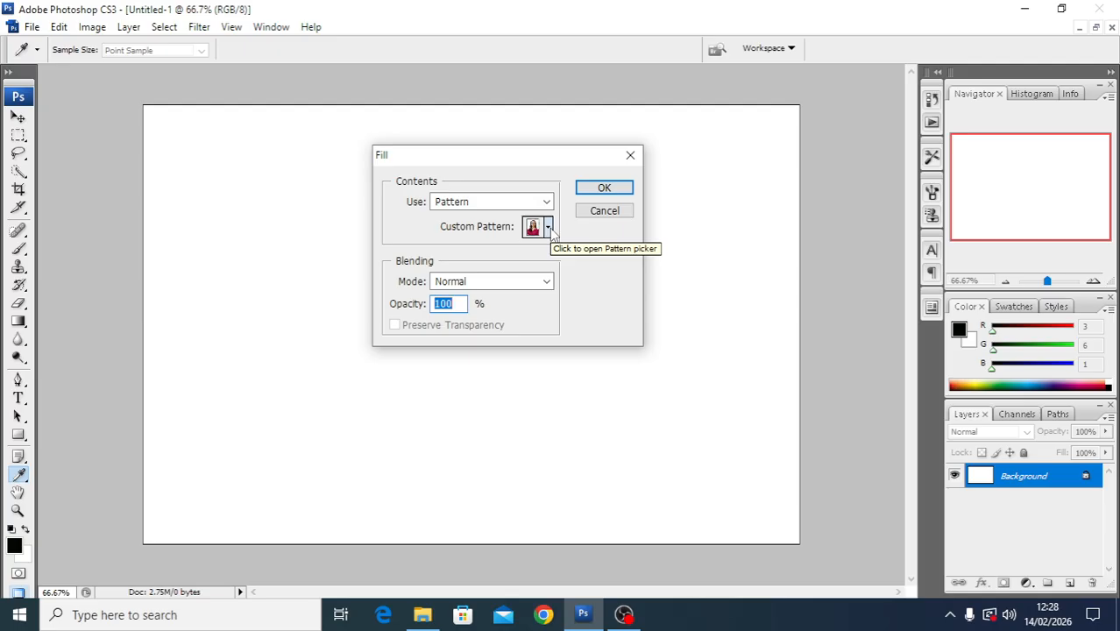
pyautogui.click(548, 228)
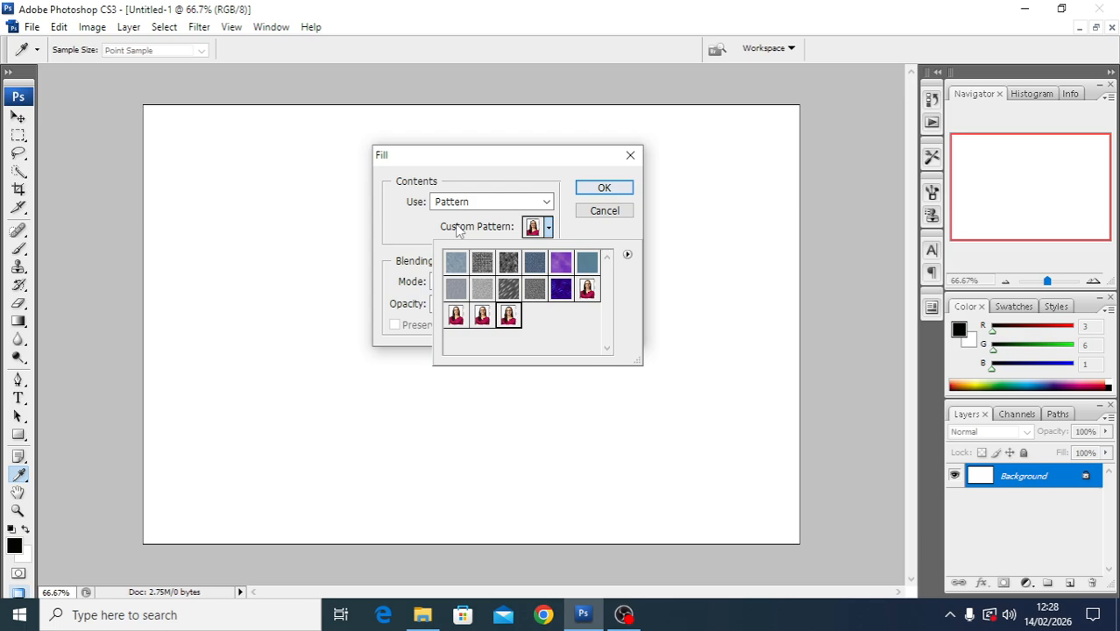
pyautogui.click(587, 187)
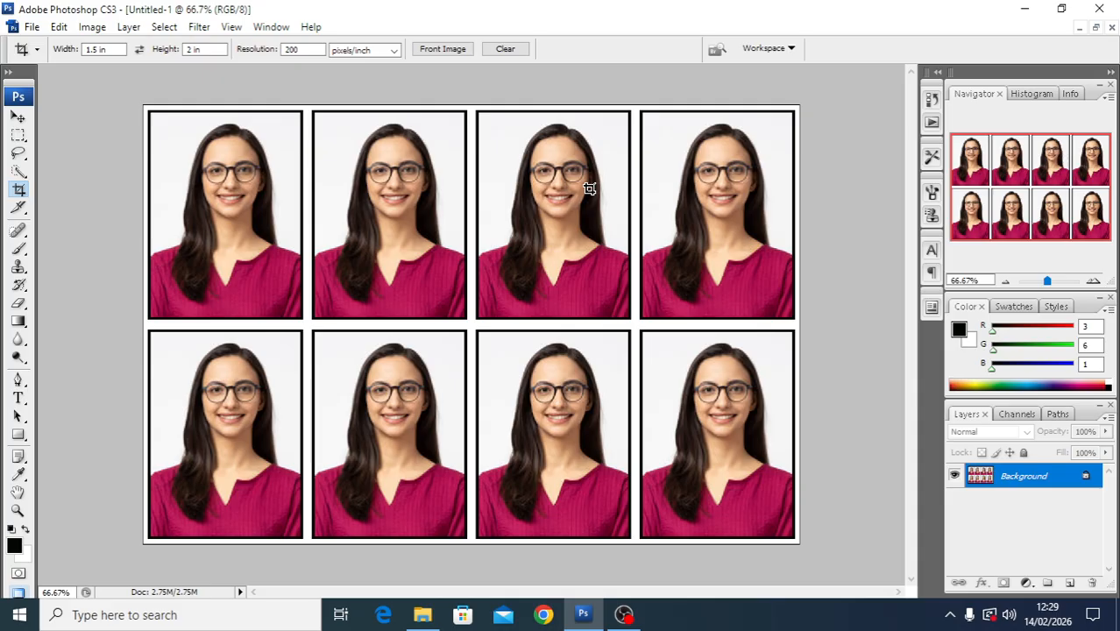